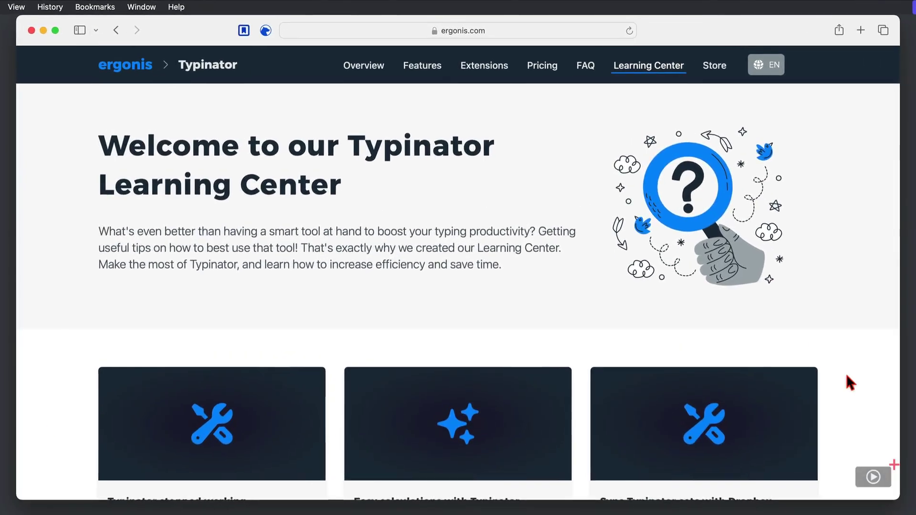
Browse the Learning Center and read the 'Easy calculations with Typinator' article in Safari
scroll(771, 304, down, 2)
scroll(848, 377, down, 5)
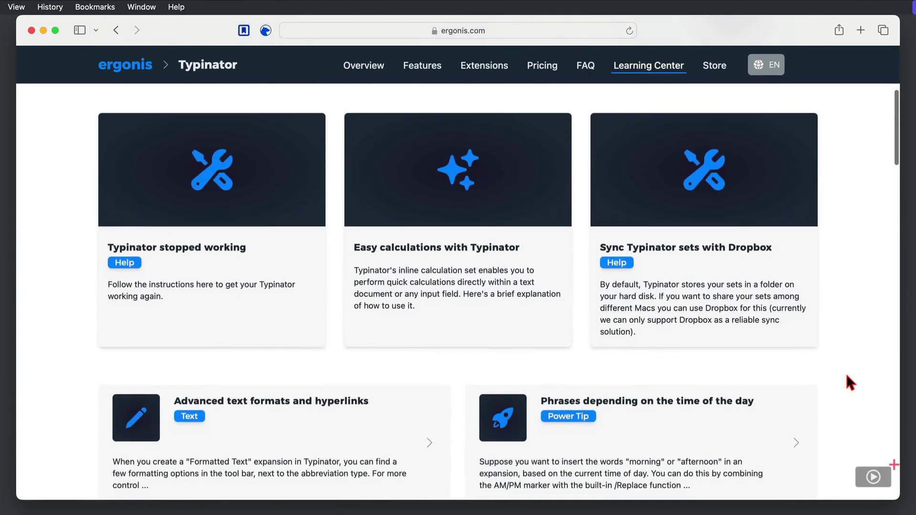
scroll(848, 378, down, 5)
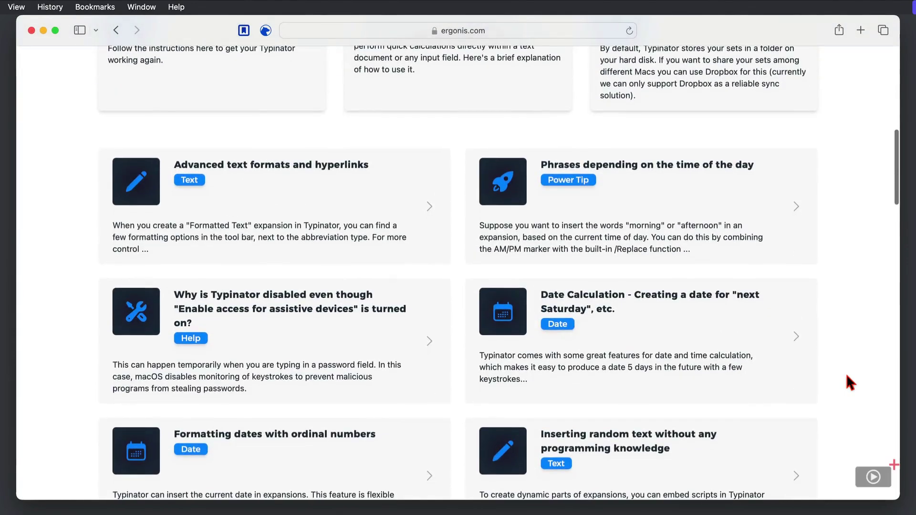
scroll(848, 382, down, 7)
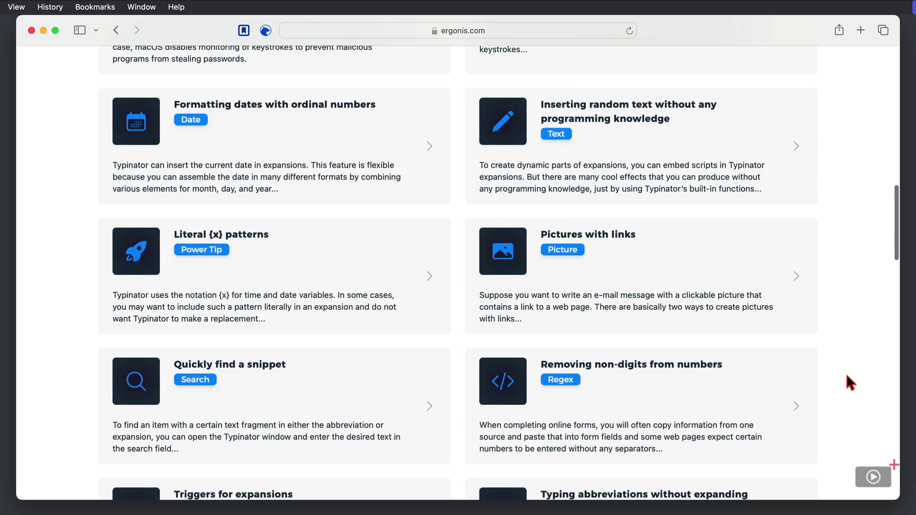
scroll(848, 382, up, 15)
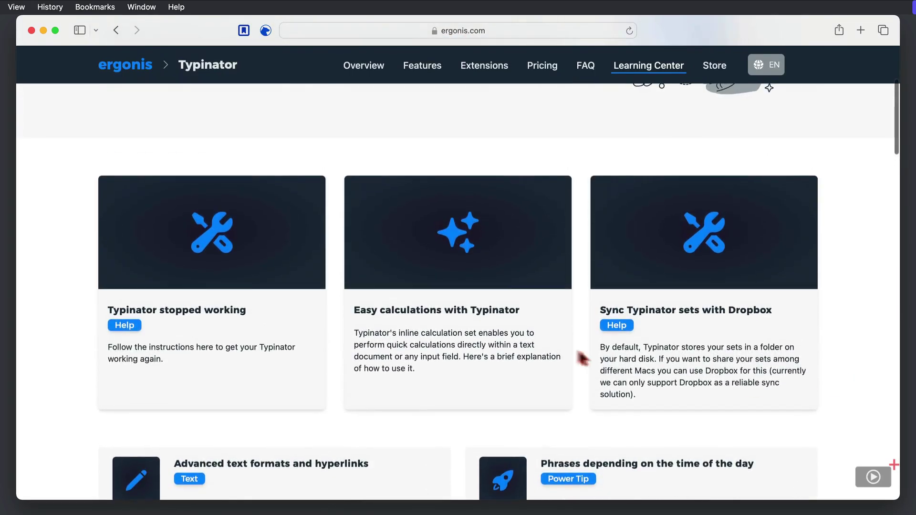
click(502, 331)
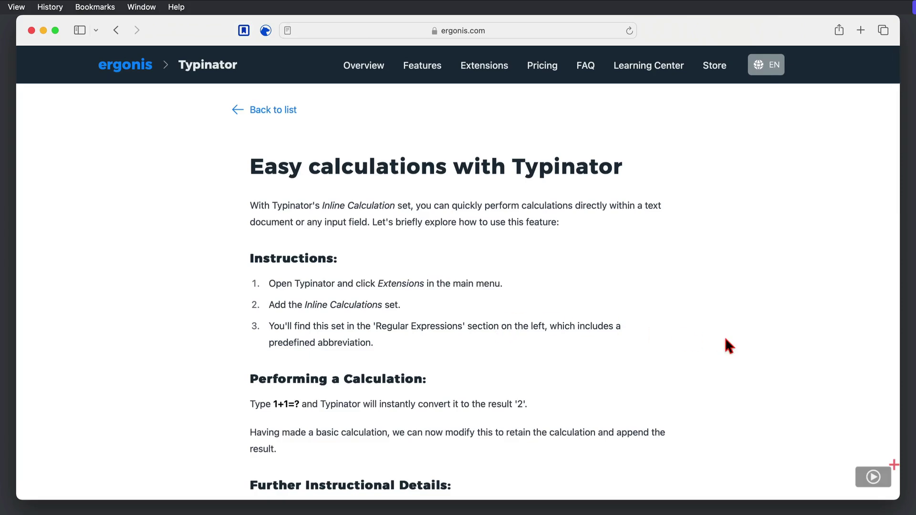
scroll(726, 340, down, 5)
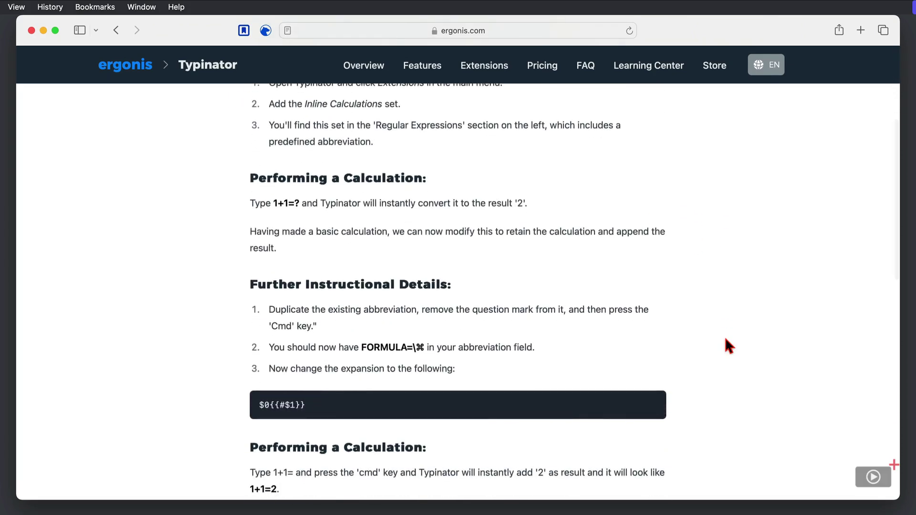
scroll(725, 340, down, 5)
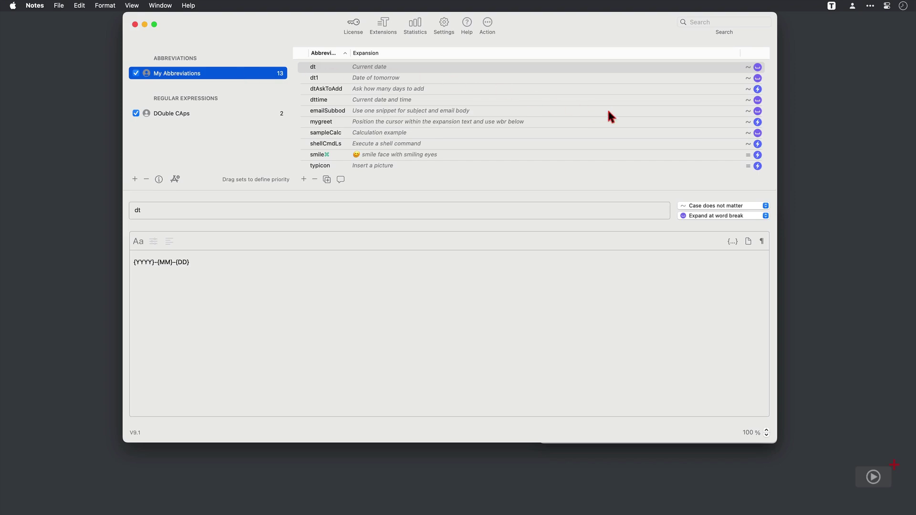
Scroll through the 13 entries of the My Abbreviations list in Typinator
scroll(608, 108, down, 3)
scroll(609, 110, up, 3)
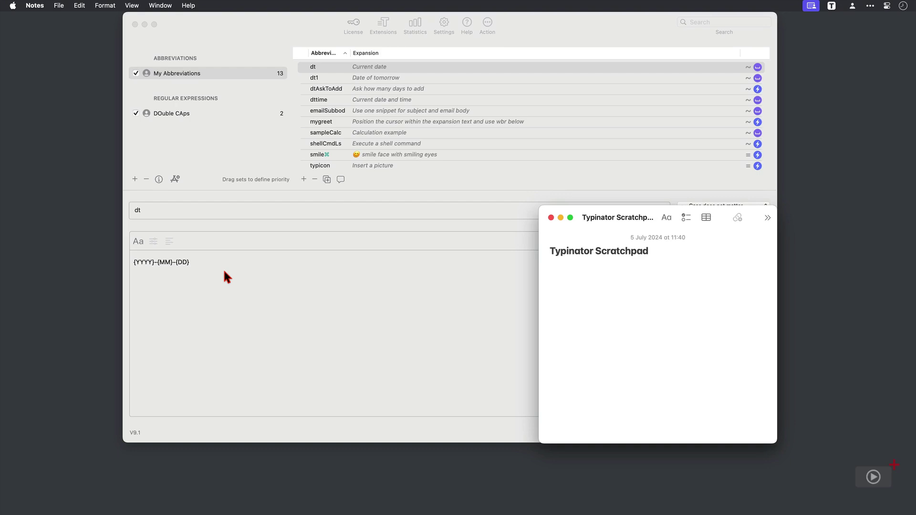
Test dt in the Notes scratchpad, which expands to 2024-07-05, then return to Typinator
text(dt)
click(214, 307)
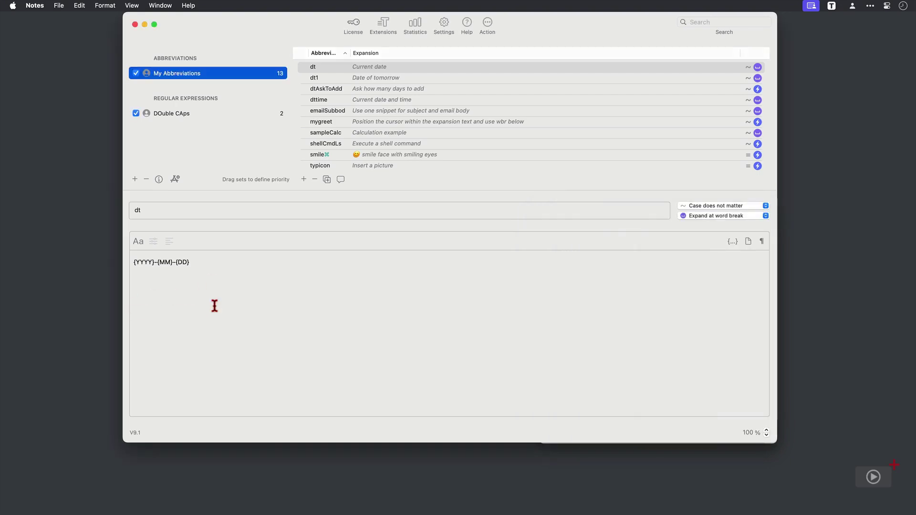
Add a new abbreviation xkr expanding to 'Kind Regards', then switch to the Notes scratchpad
click(304, 180)
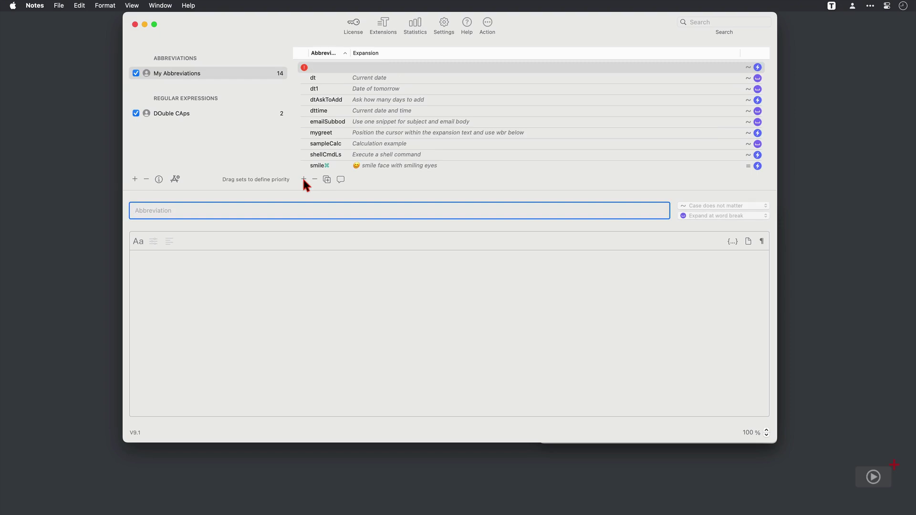
text(x)
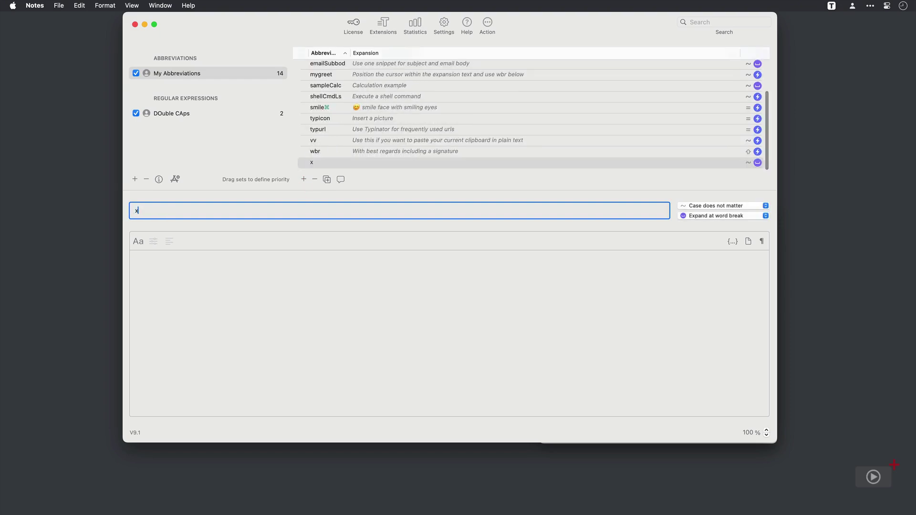
text(kr)
click(134, 262)
text(Kind Regards)
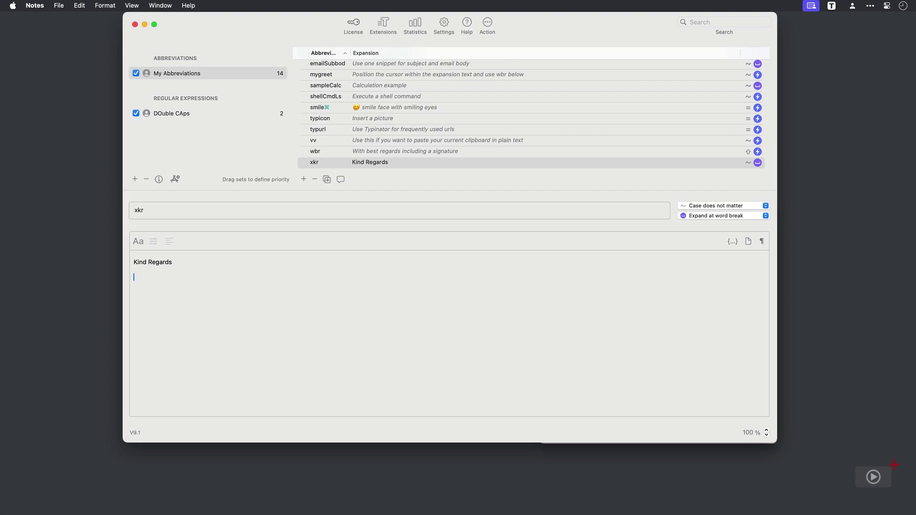
key(super+Tab)
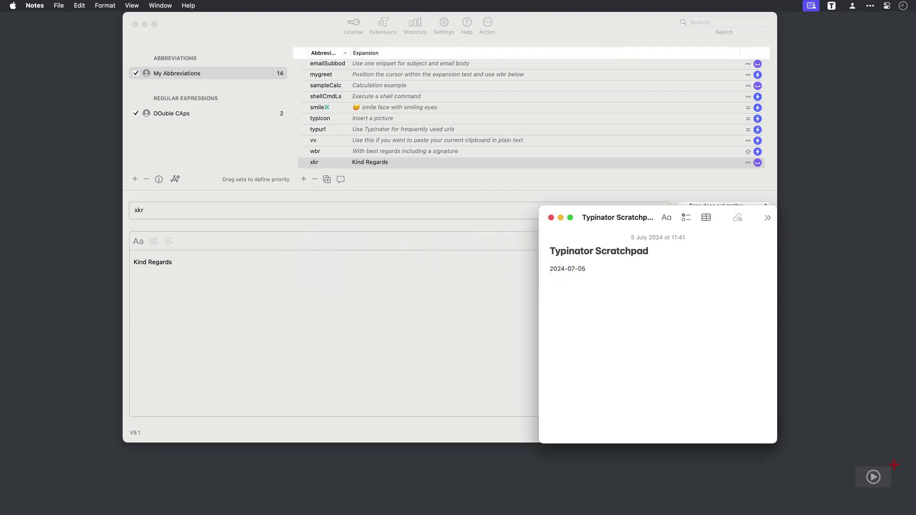
Type xkr in the scratchpad so it expands into 'Kind Regards' under the date
text(xkr)
key(Return)
Change the xkr abbreviation from 'Expand at word break' to 'Expand on match'
click(499, 287)
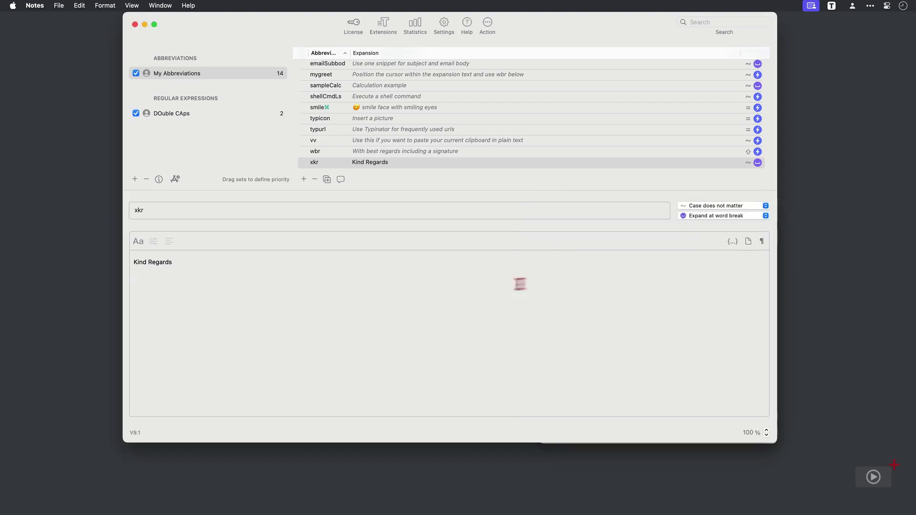
click(758, 221)
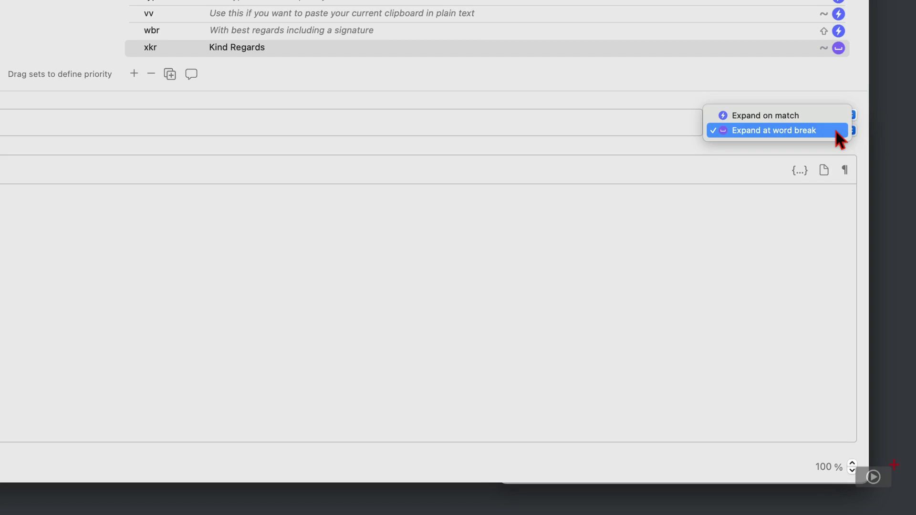
click(829, 118)
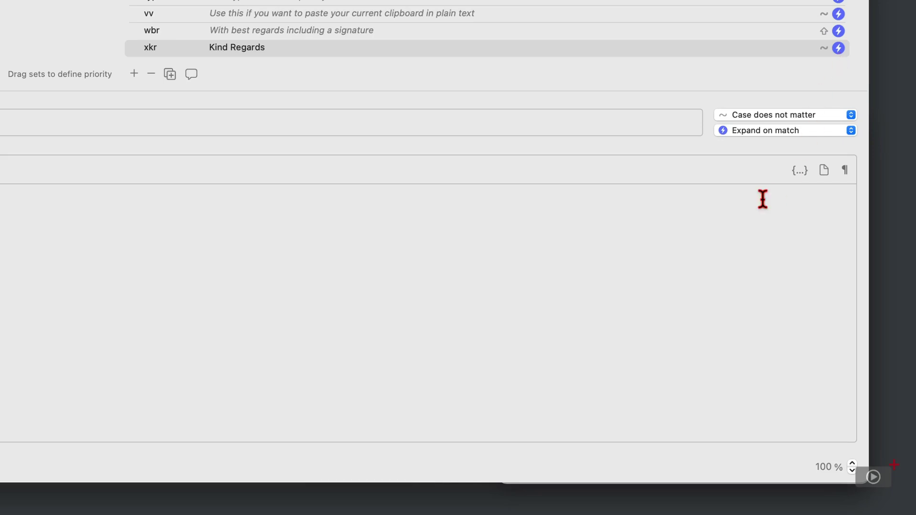
Type xkr in the Notes scratchpad to see it expand instantly, then return to Typinator
key(super+Tab)
key(super+shift+Tab)
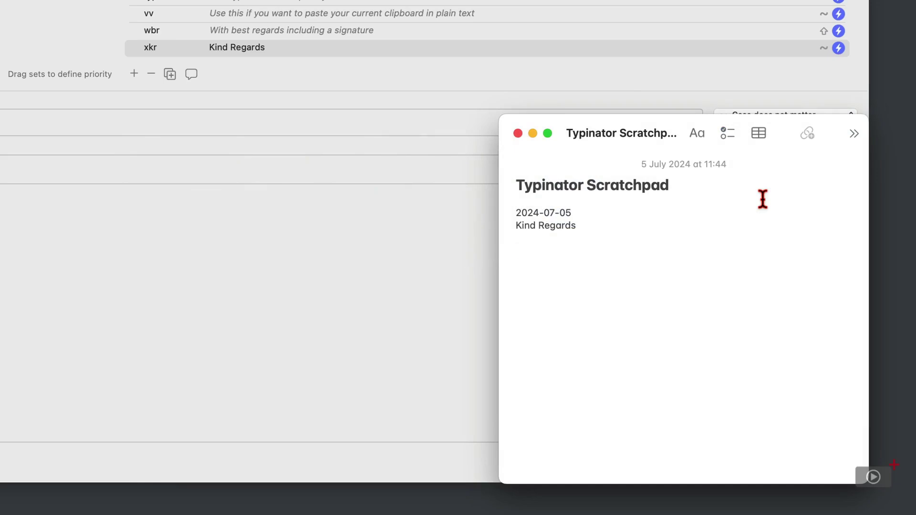
text(xkr)
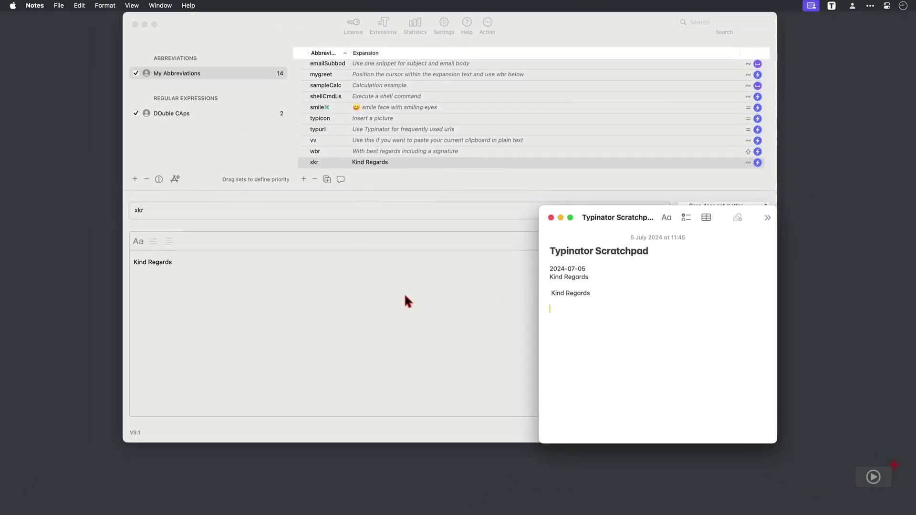
click(406, 297)
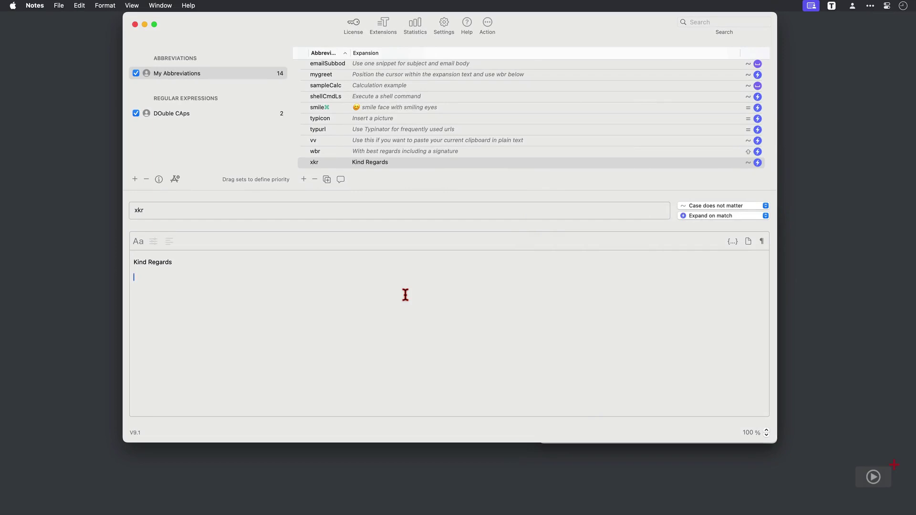
Switch the xkr expansion type from plain text to Formatted Text
click(138, 243)
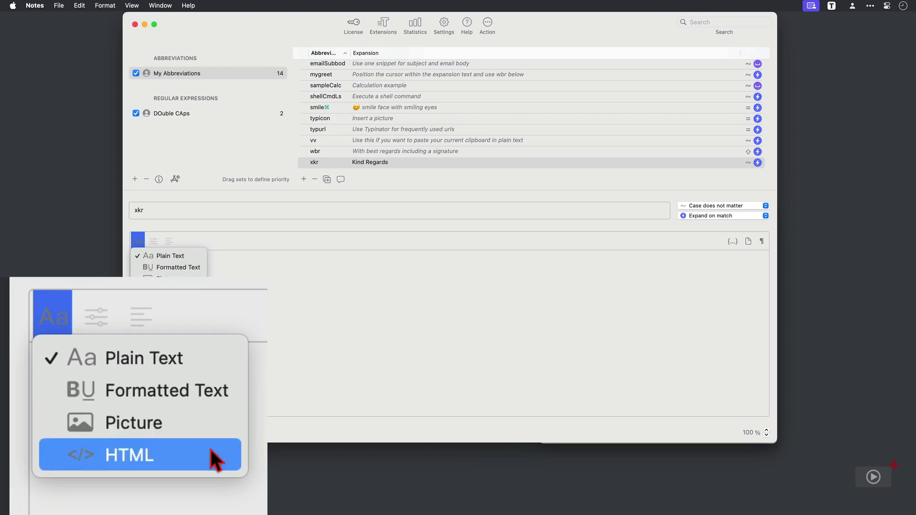
click(197, 268)
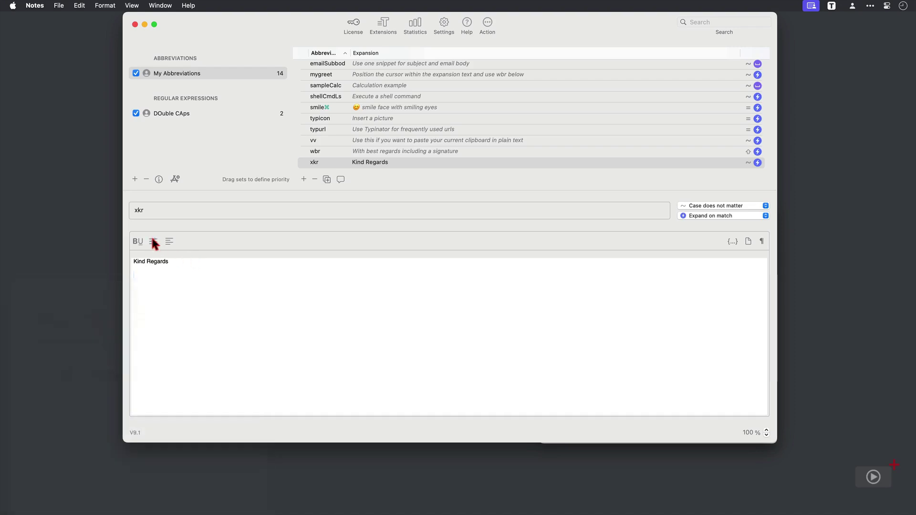
Show the Fonts panel from the expansion's format menu, then reopen that menu
click(154, 241)
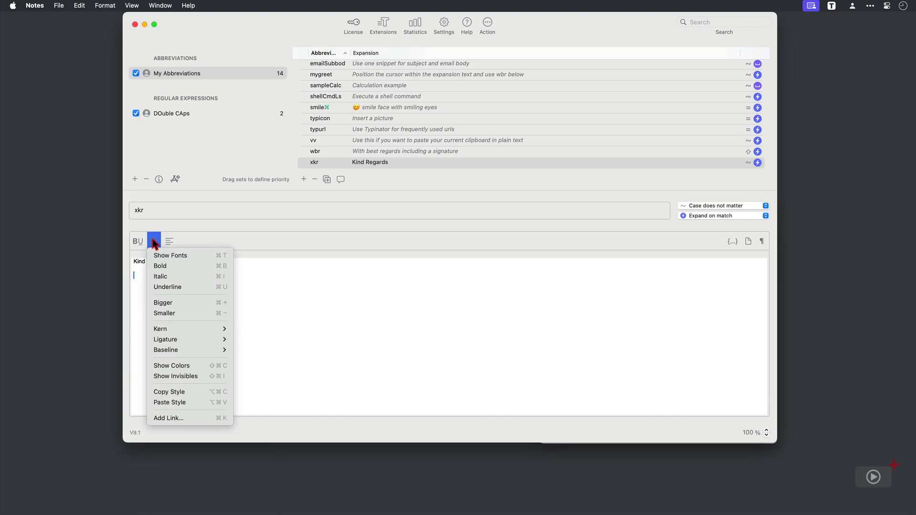
click(195, 256)
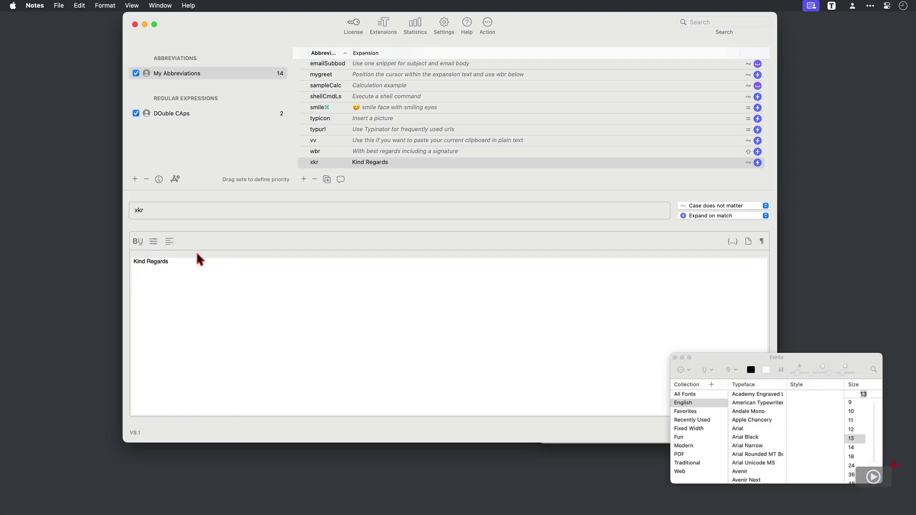
click(158, 243)
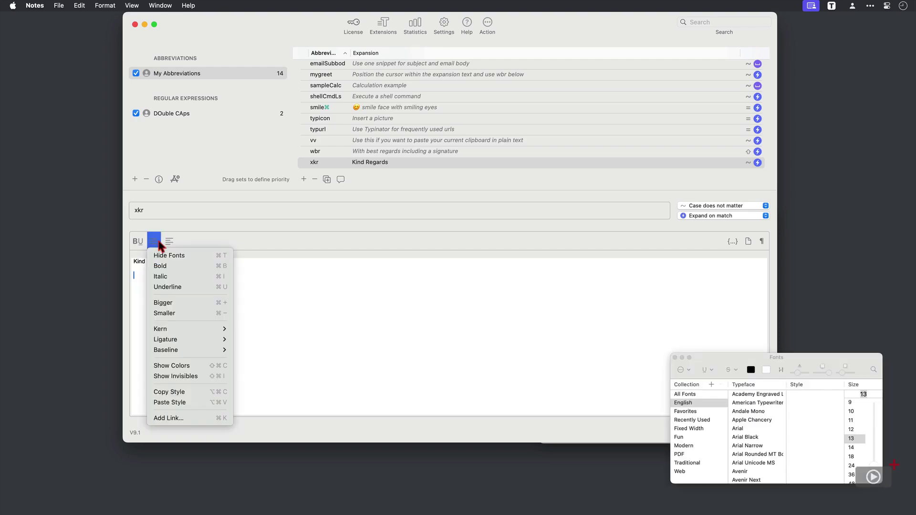